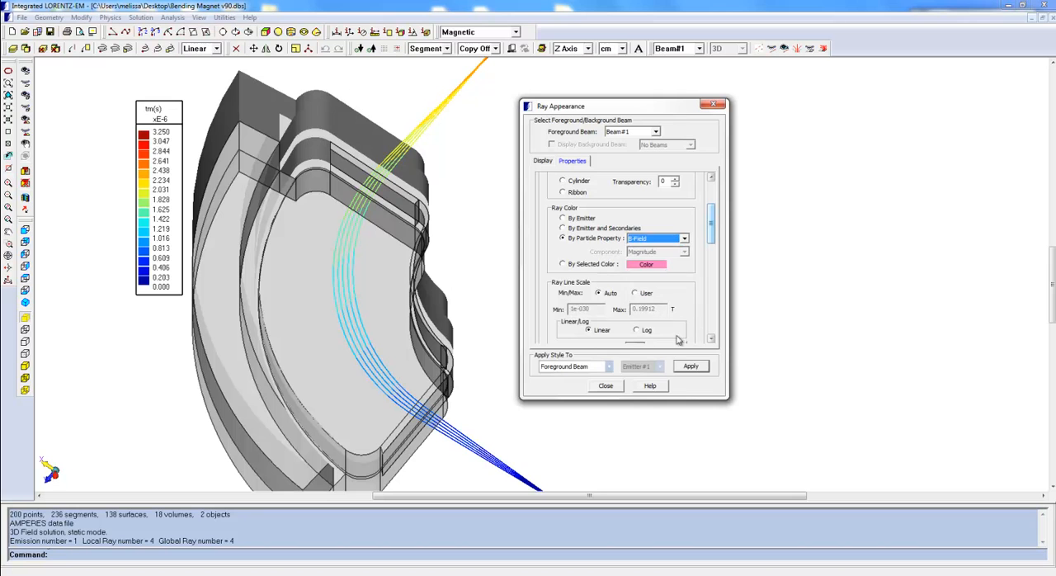
Color the beam's rays by B-Field and mark them with cone markers of size 1
left_click(691, 367)
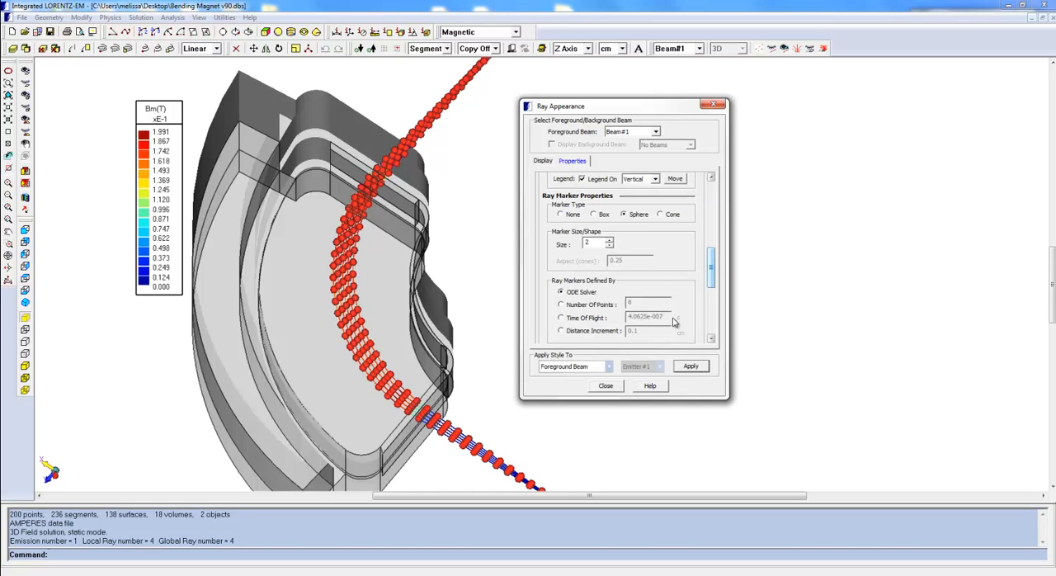
left_click(666, 215)
left_click(693, 372)
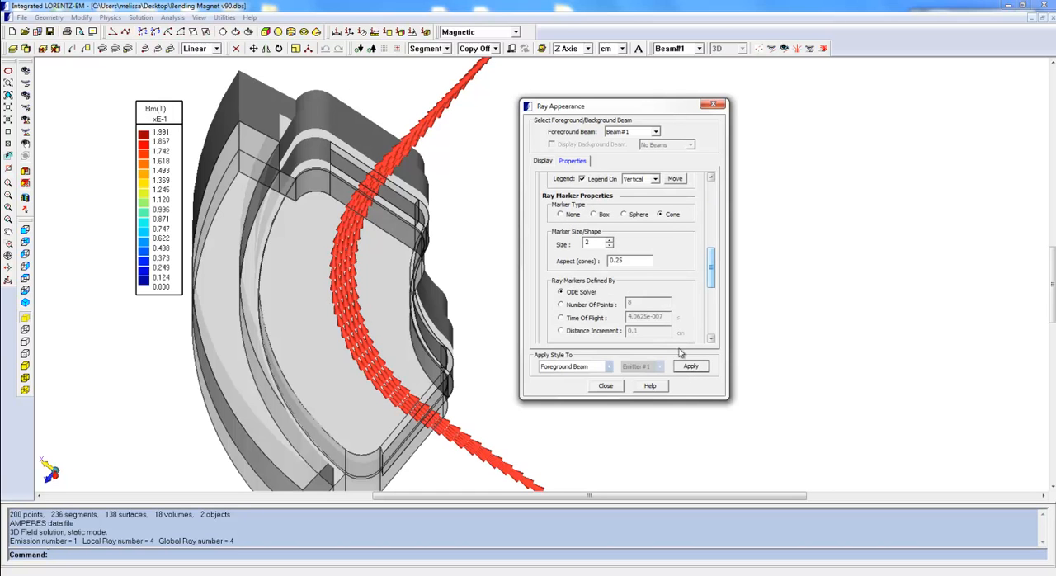
left_click(610, 245)
left_click(692, 368)
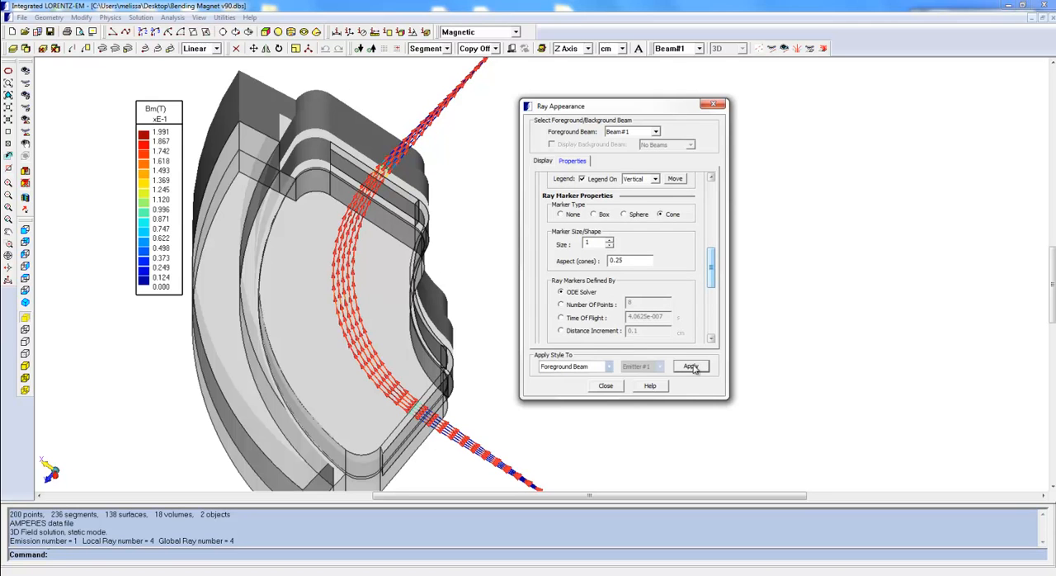
Define the ray markers by 8 points, then space them by a time of flight of 4.0625e-007 s
left_click_drag(714, 280, 714, 286)
left_click(581, 278)
left_click(685, 369)
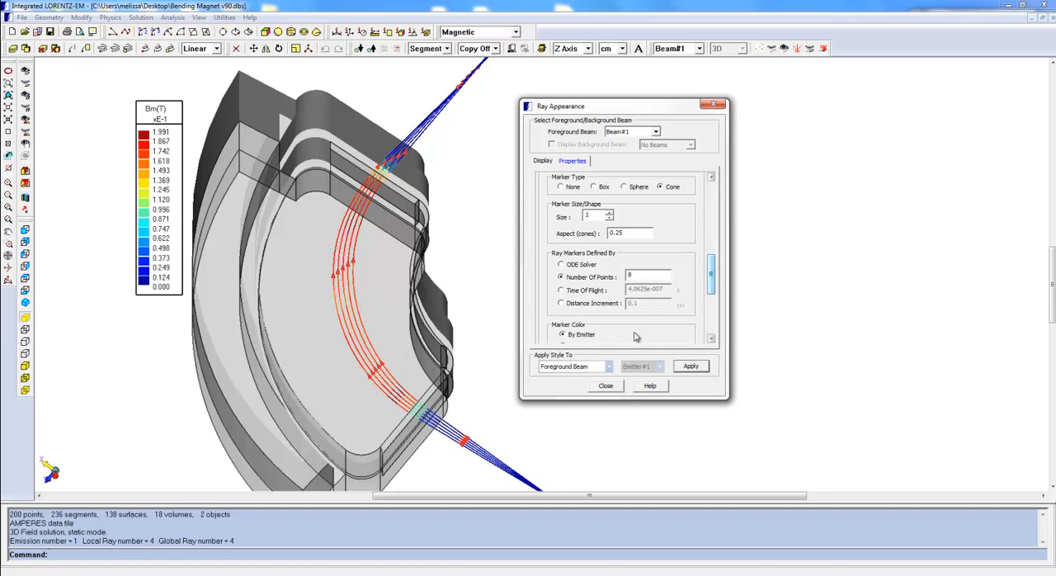
left_click(582, 290)
left_click(683, 369)
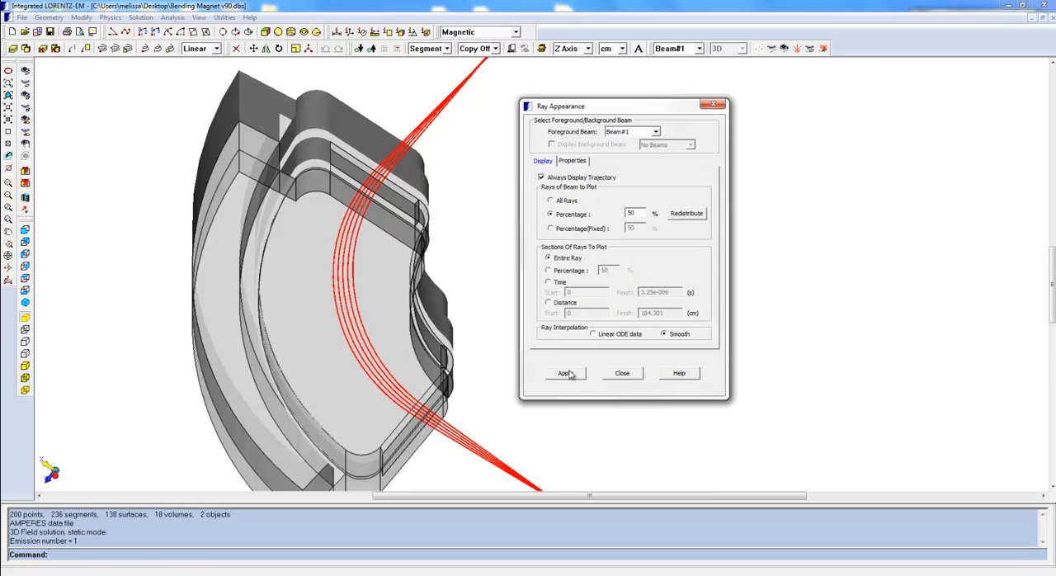
Plot 50 percent of the beam's rays and redistribute the plotted selection several times
left_click(570, 375)
left_click(690, 214)
left_click(690, 215)
left_click(690, 214)
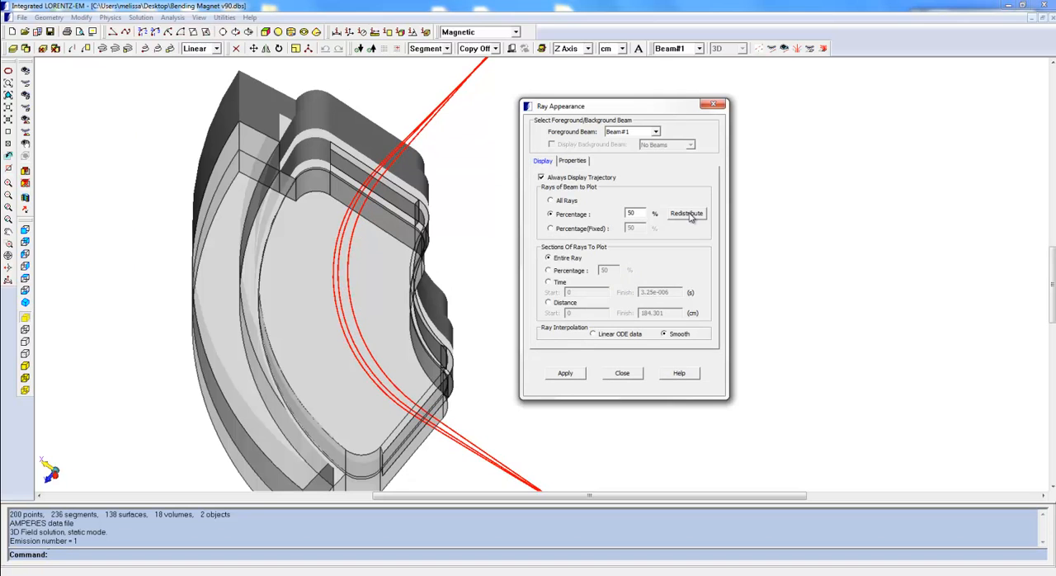
left_click(689, 215)
left_click(690, 214)
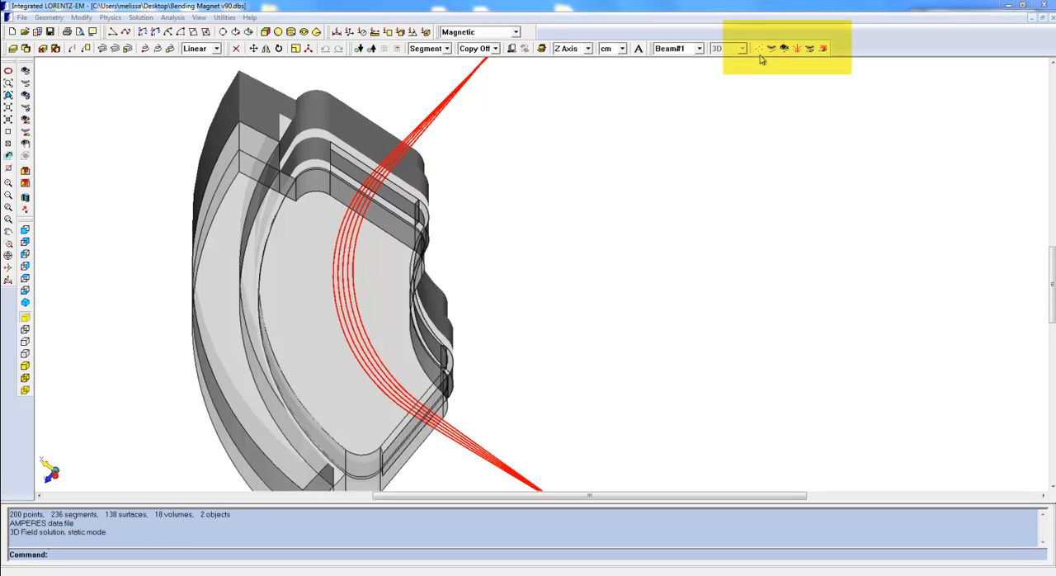
Hide one ray of the beam in the view, then show all rays again
left_click(759, 50)
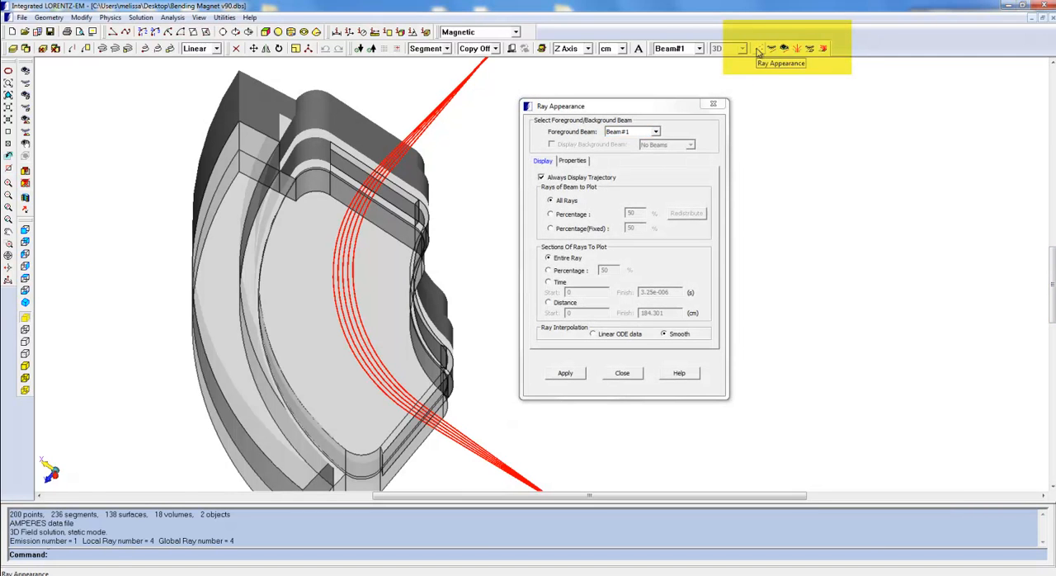
left_click(771, 48)
left_click(361, 205)
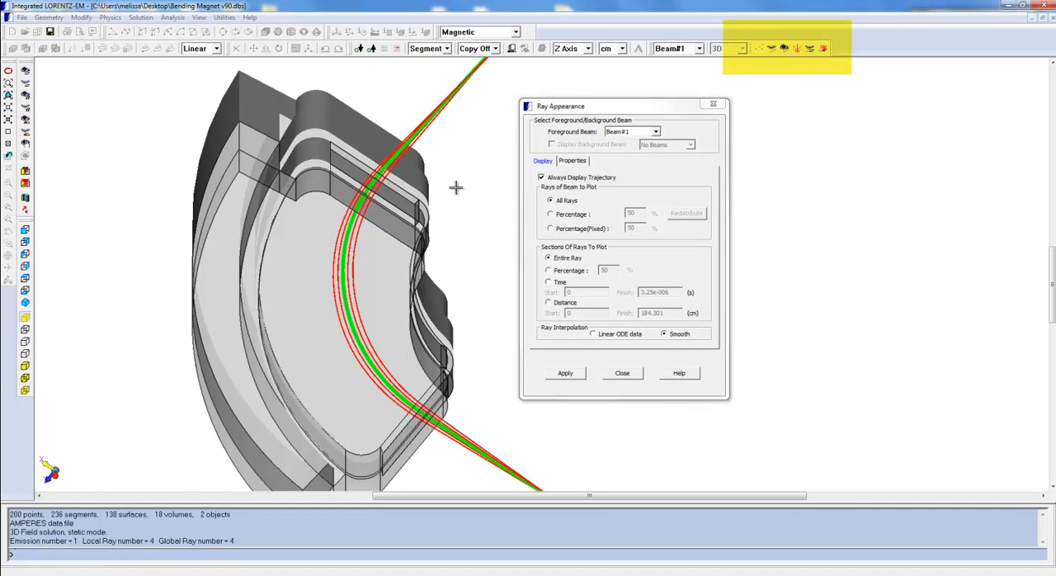
left_click(786, 49)
Isolate two rays of the beam in the view, then hide their emission
left_click(797, 49)
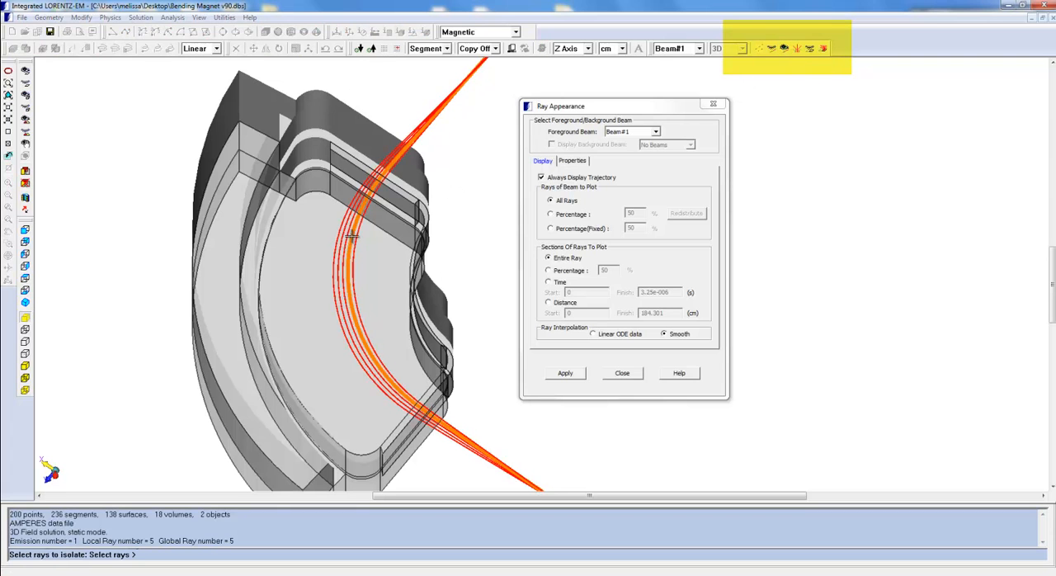
left_click(474, 223)
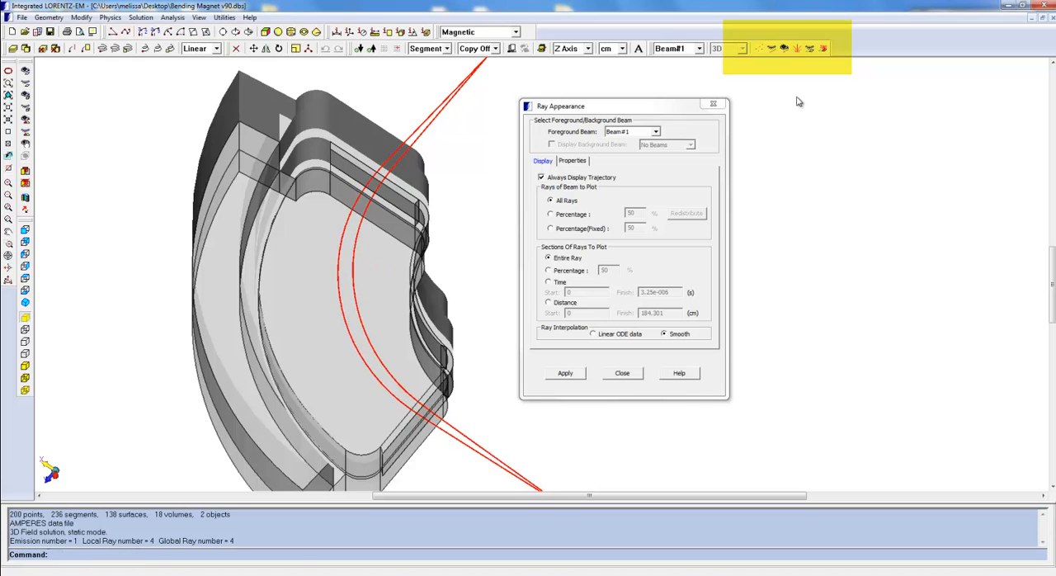
left_click(810, 48)
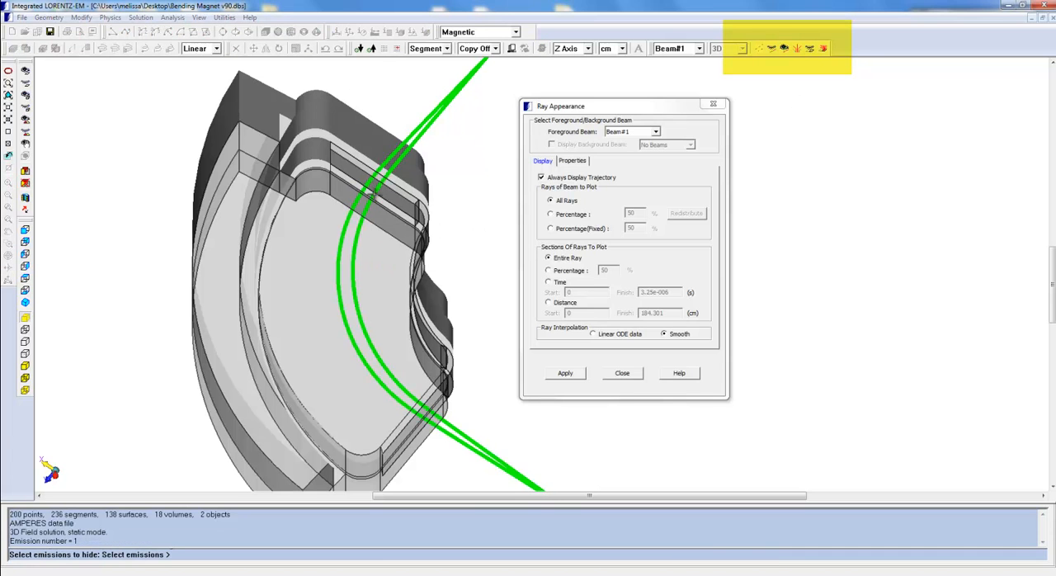
left_click(373, 186)
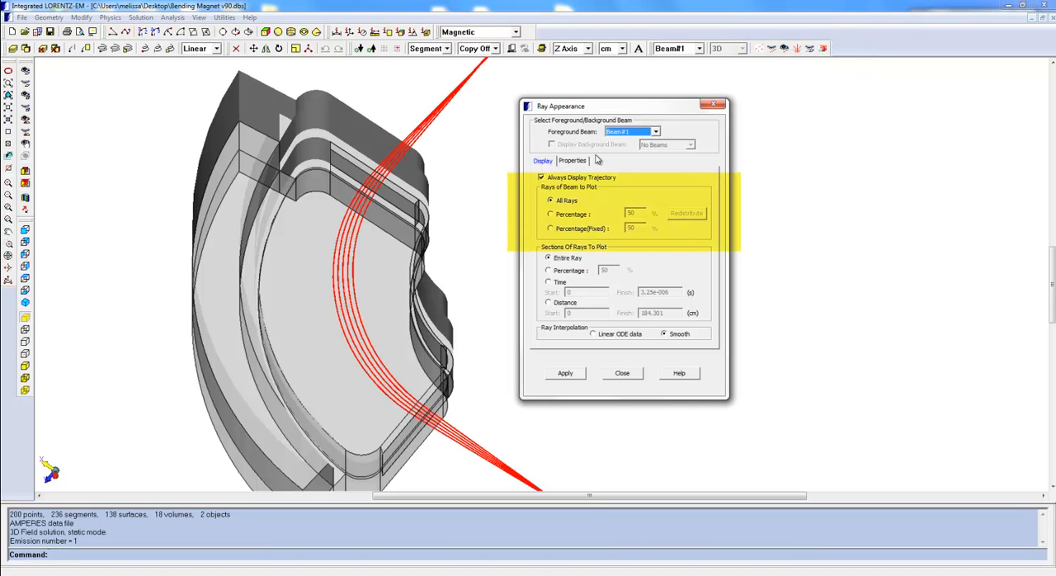
Plot a repeatedly redistributed 50 percent of the beam's rays, then switch to a fixed 50 percent
left_click(569, 215)
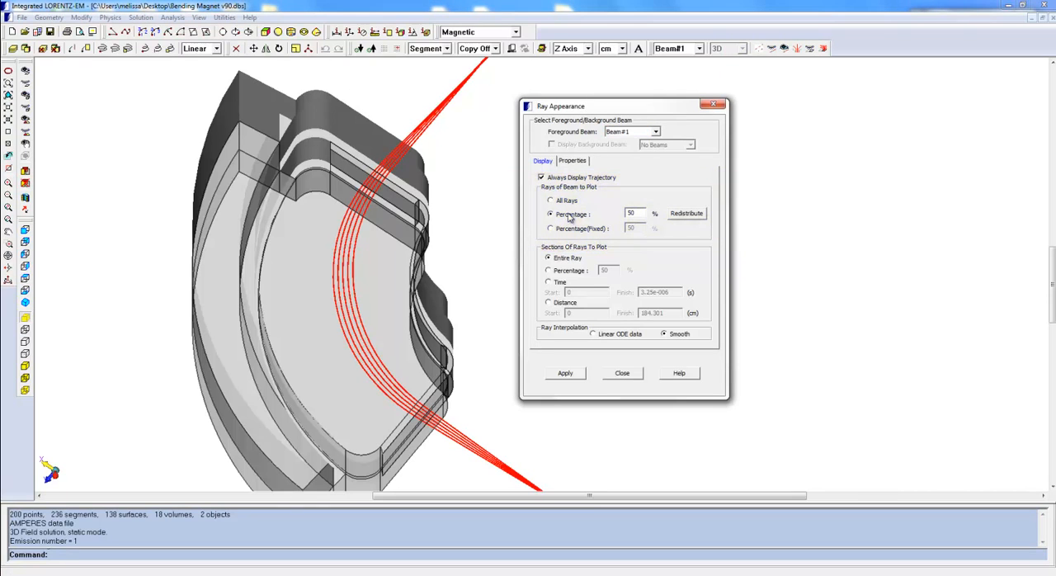
left_click(566, 373)
left_click(690, 215)
left_click(690, 216)
left_click(690, 215)
left_click(690, 215)
left_click(690, 215)
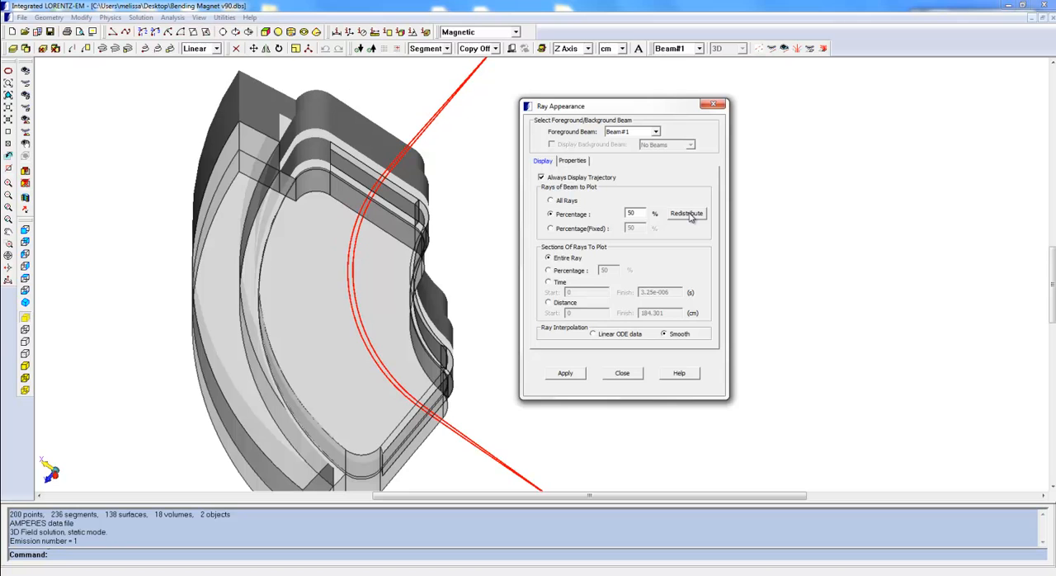
left_click(564, 230)
left_click(565, 374)
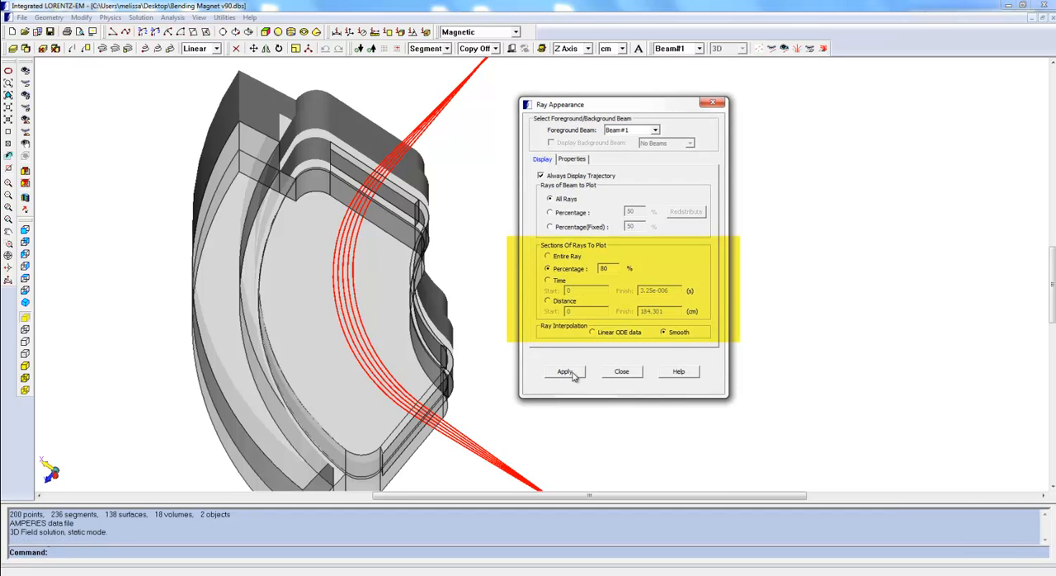
Plot only 50 percent of each ray's sections, then limit the plotted section to the time range 2e-006 to 3e-006 s
left_click(573, 375)
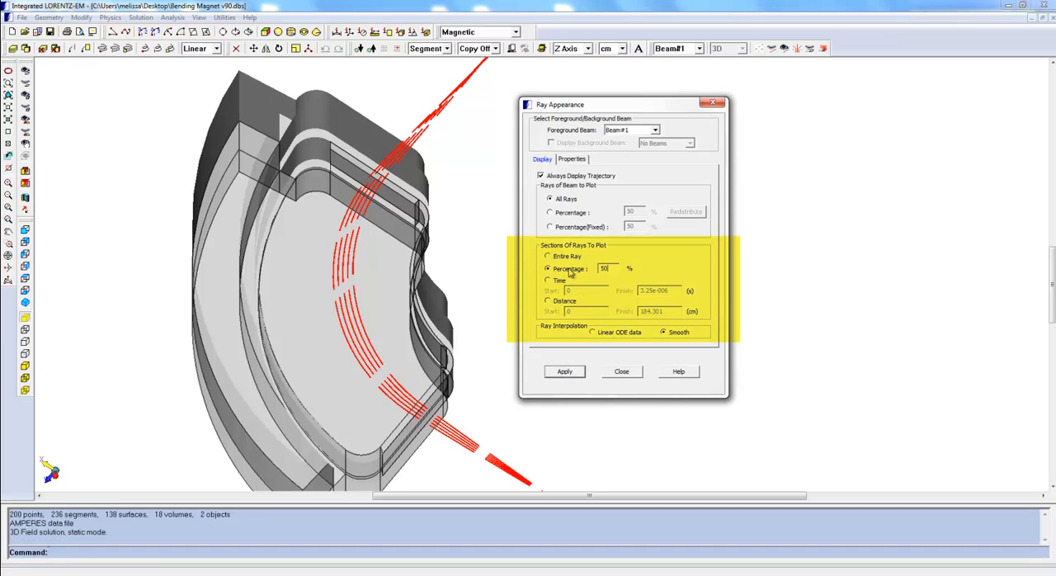
left_click(564, 372)
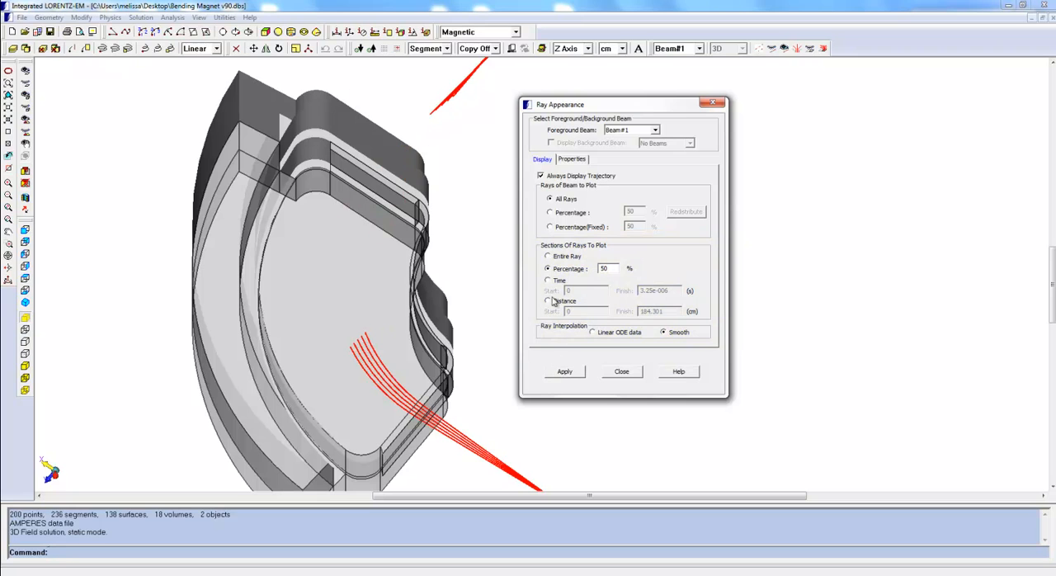
left_click(555, 281)
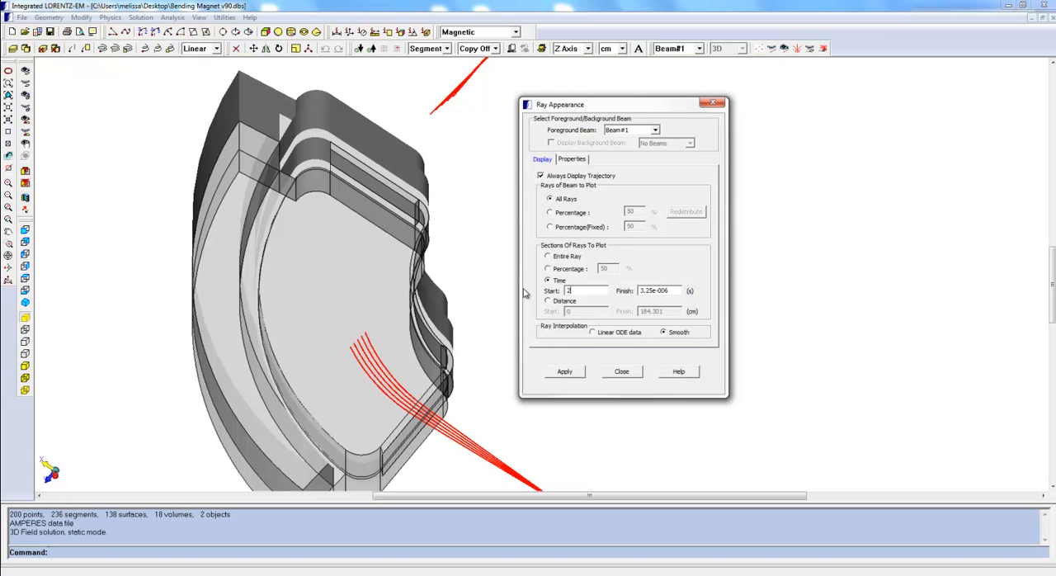
double_click(676, 291)
type("3")
left_click(567, 372)
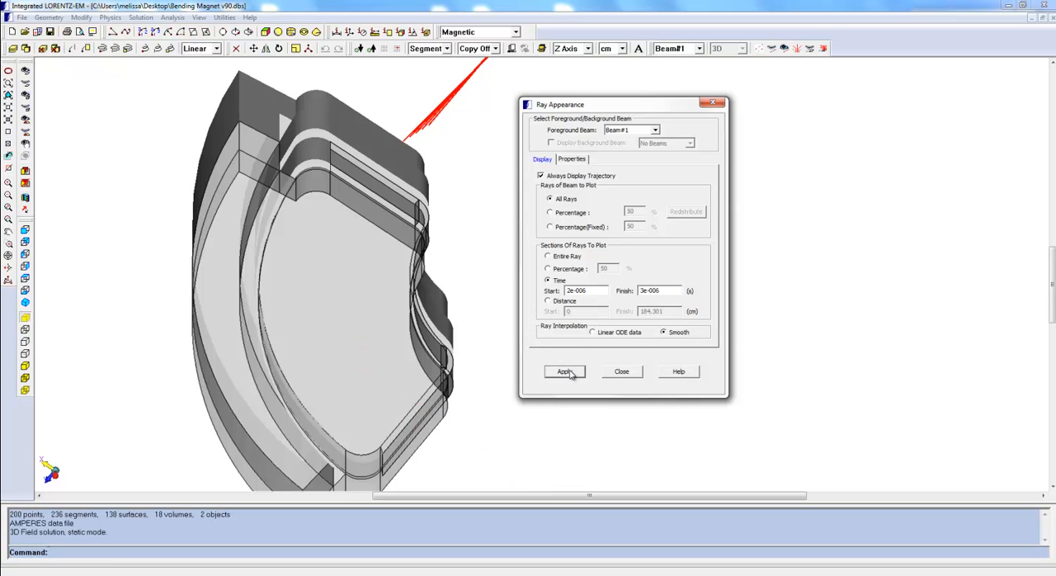
Limit the plotted ray sections to the distance range from 50 to 80 cm
left_click(567, 302)
type("50")
key("Tab")
type("80")
left_click(561, 373)
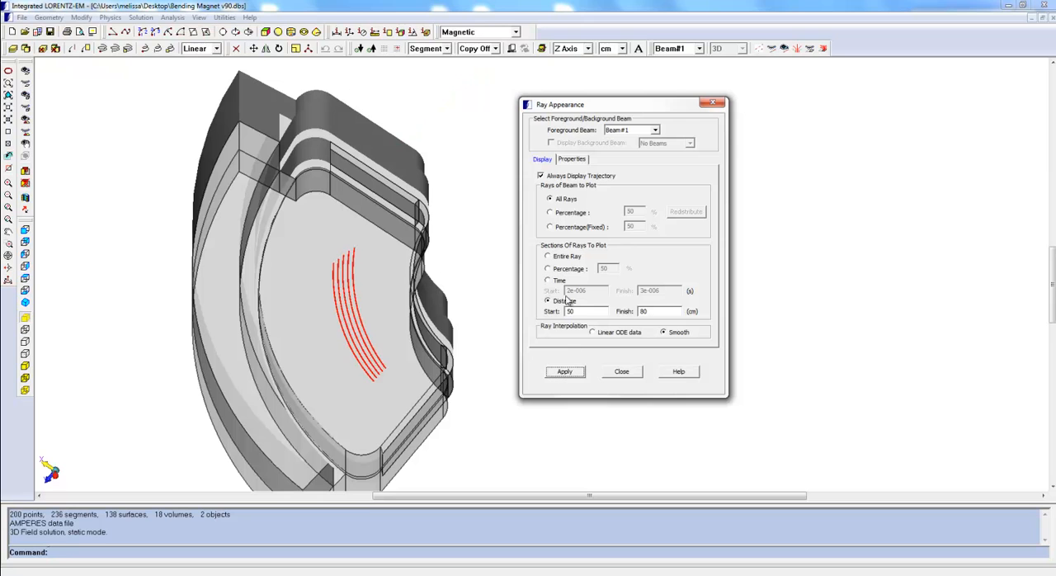
Plot the entire rays and choose Linear ODE data as the ray interpolation
left_click(555, 257)
left_click(564, 373)
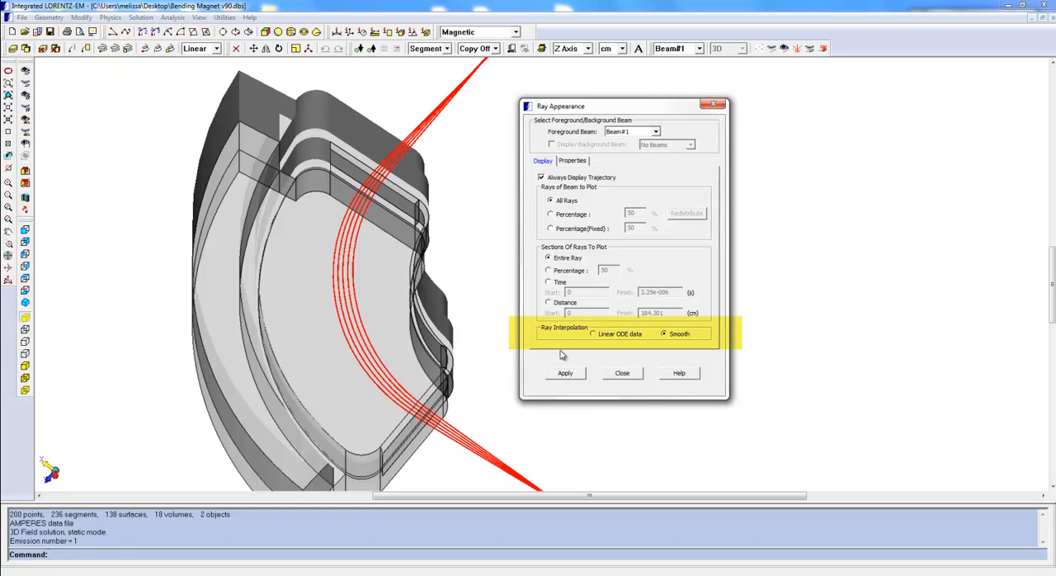
left_click(614, 337)
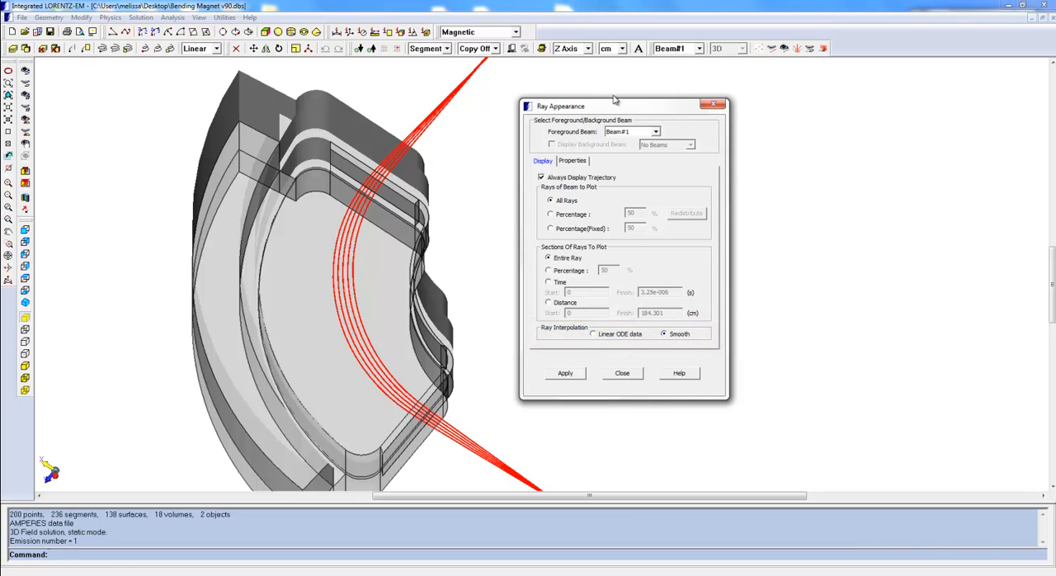
Pick a single ray inside the magnet to display its beam, emission and ray numbering
left_click(578, 165)
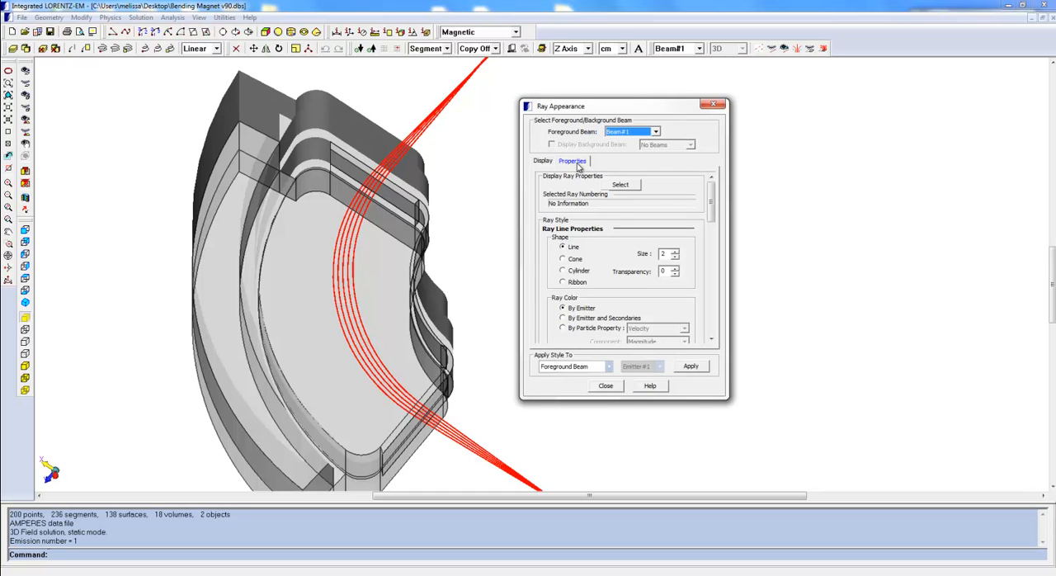
left_click(619, 184)
left_click(355, 266)
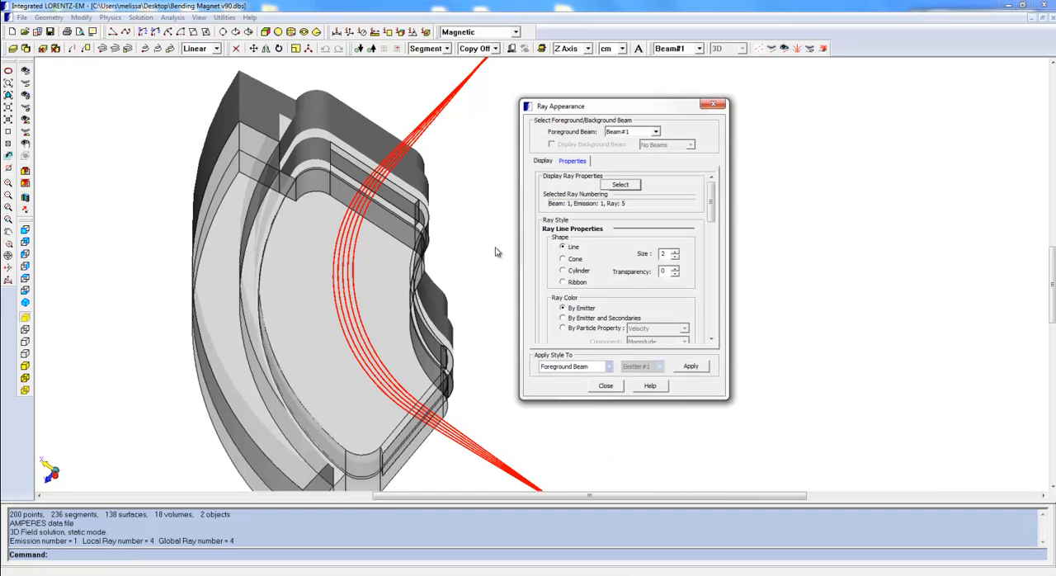
Change the foreground beam's ray shape to Cone, then to Cylinder
left_click(694, 367)
left_click(577, 271)
left_click(690, 368)
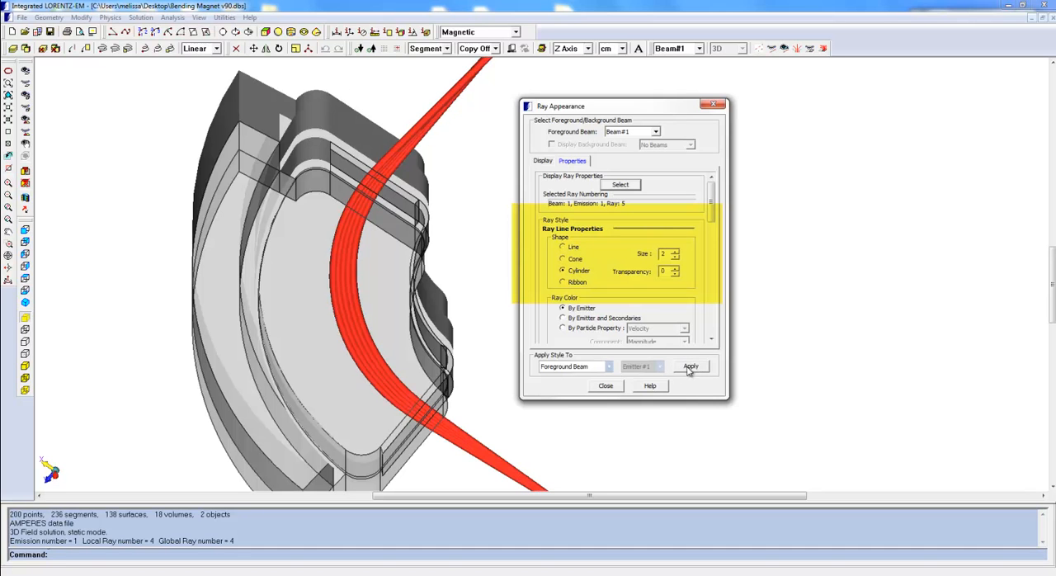
left_click(684, 367)
Display the foreground beam's rays as lines and try several line sizes
left_click(565, 247)
left_click(676, 251)
left_click(692, 366)
double_click(675, 252)
left_click(692, 366)
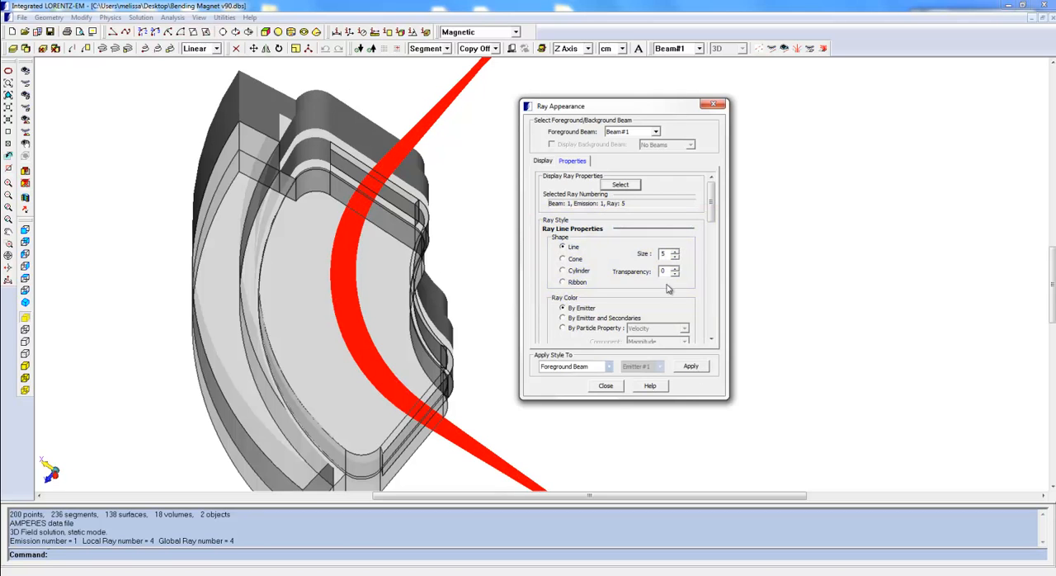
left_click(694, 366)
Color the beam's rays with a single selected pink color
left_click_drag(714, 209, 714, 231)
left_click(563, 264)
left_click(650, 267)
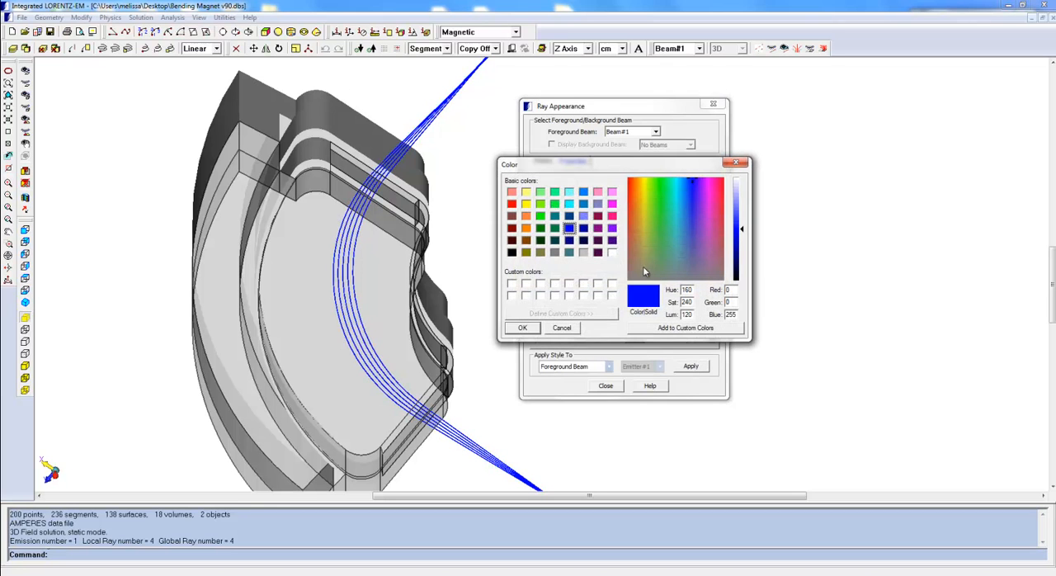
left_click(611, 216)
left_click(523, 327)
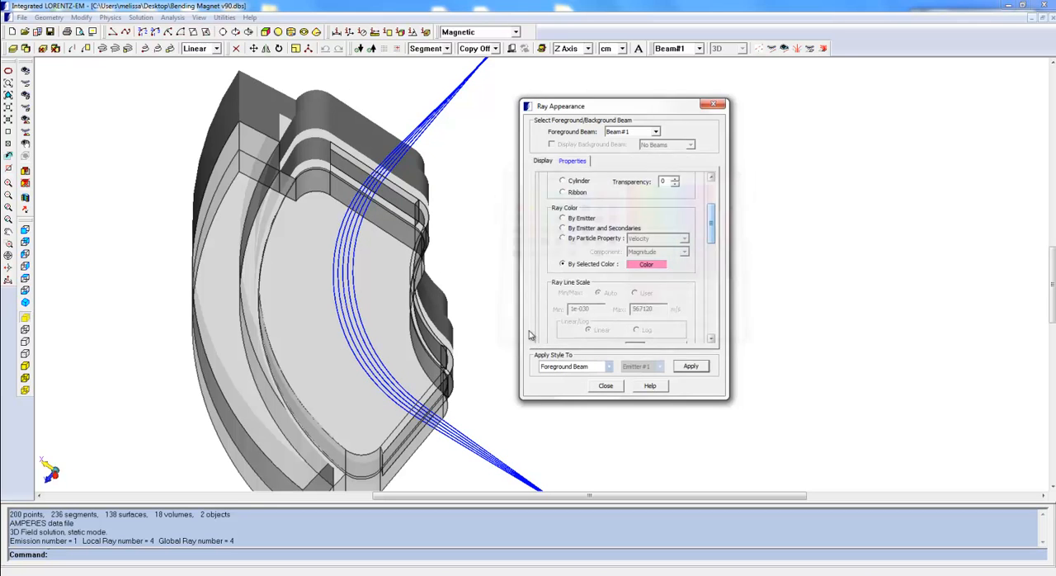
left_click(701, 370)
Color the beam's rays by the particle property Velocity with the Magnitude component, then by Time
left_click(563, 238)
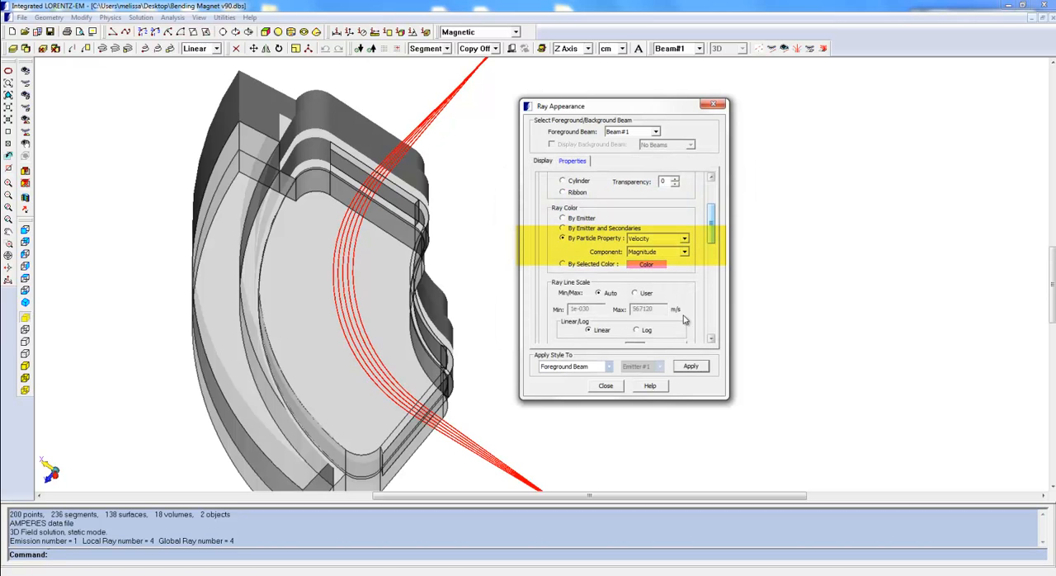
left_click(698, 367)
left_click(683, 239)
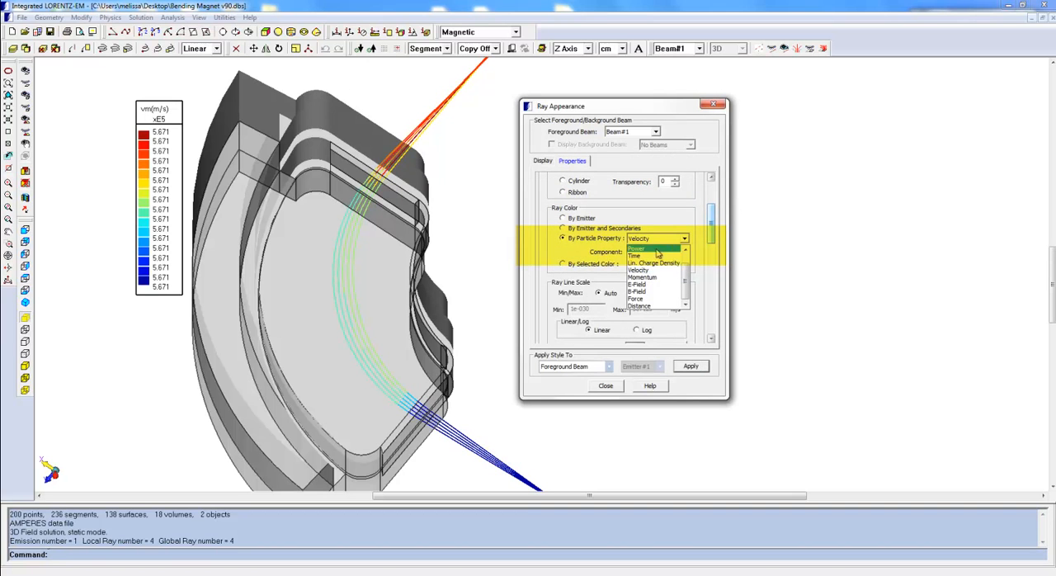
left_click(659, 249)
left_click(690, 365)
Change the particle property that colors the rays to B-Field
left_click(657, 240)
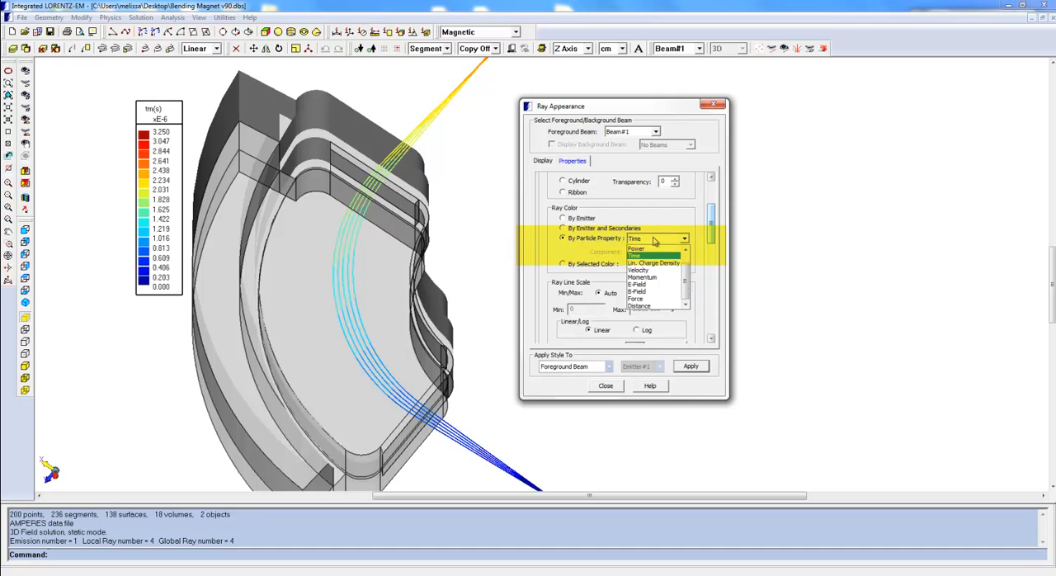
left_click(637, 291)
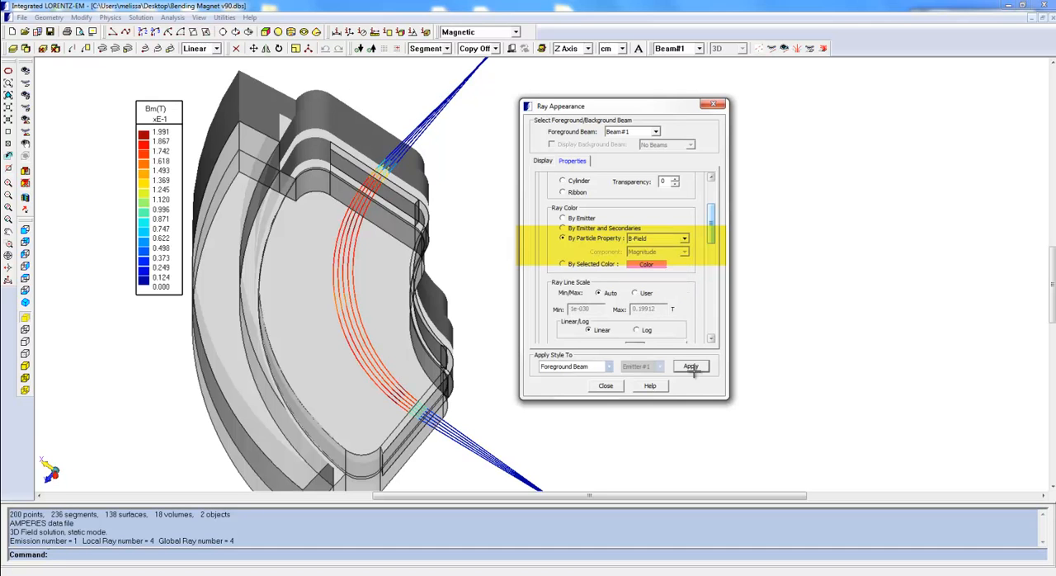
left_click(691, 367)
Color the beam's rays by emitter, then by emitter and secondaries
left_click(562, 218)
left_click(691, 365)
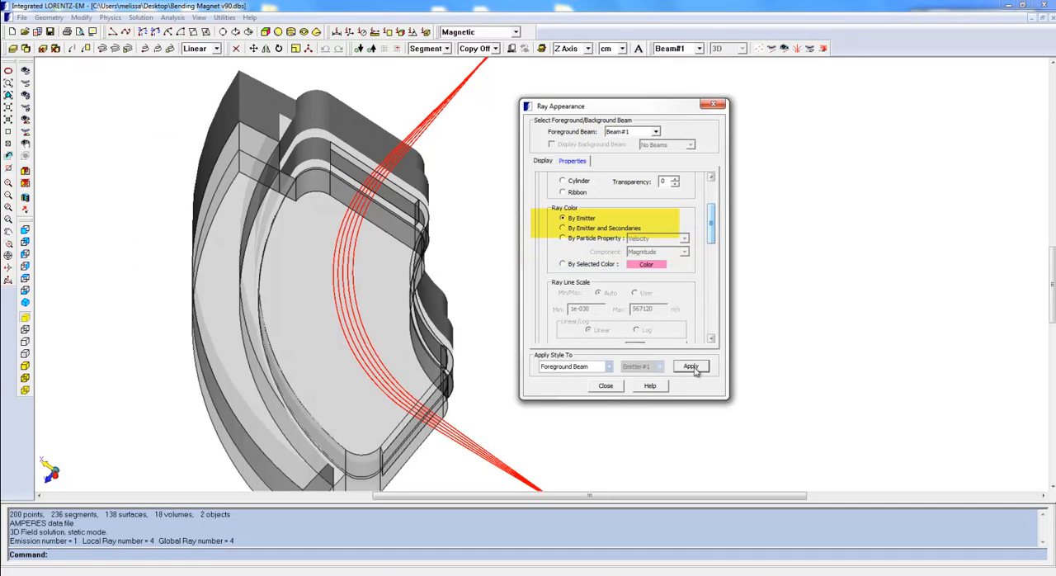
left_click(579, 228)
left_click(685, 367)
Color the foreground beam's rays by the particle property B-Field
left_click(580, 238)
left_click(692, 366)
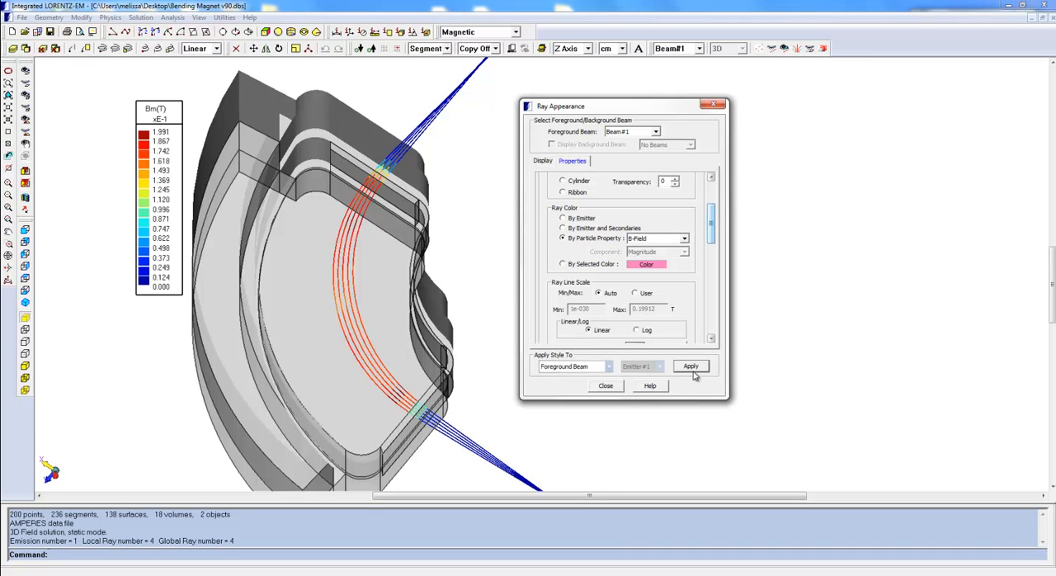
Mark the foreground beam's rays with box markers, then with sphere markers
left_click_drag(711, 235, 712, 248)
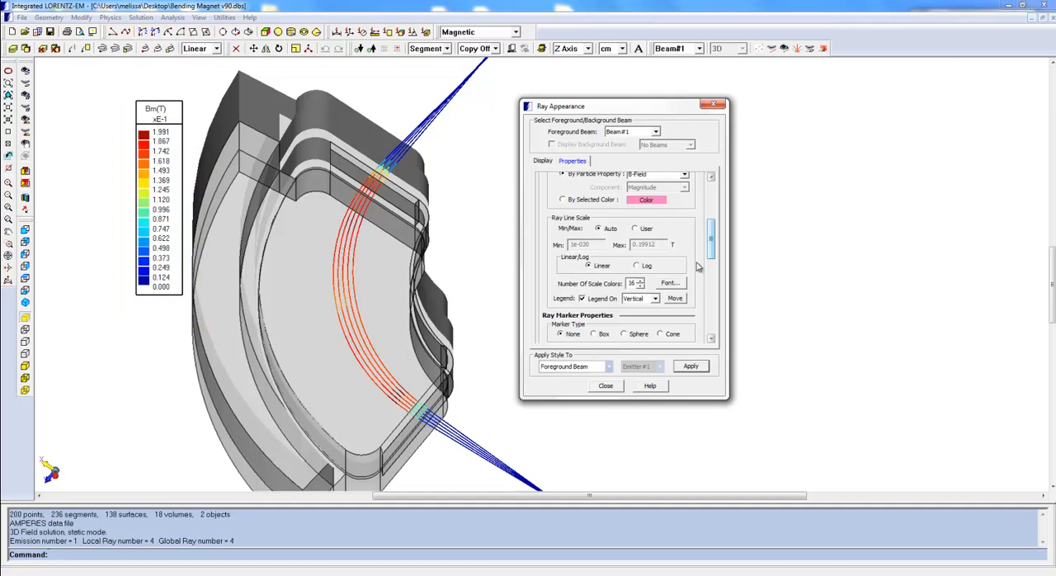
left_click_drag(712, 247, 713, 275)
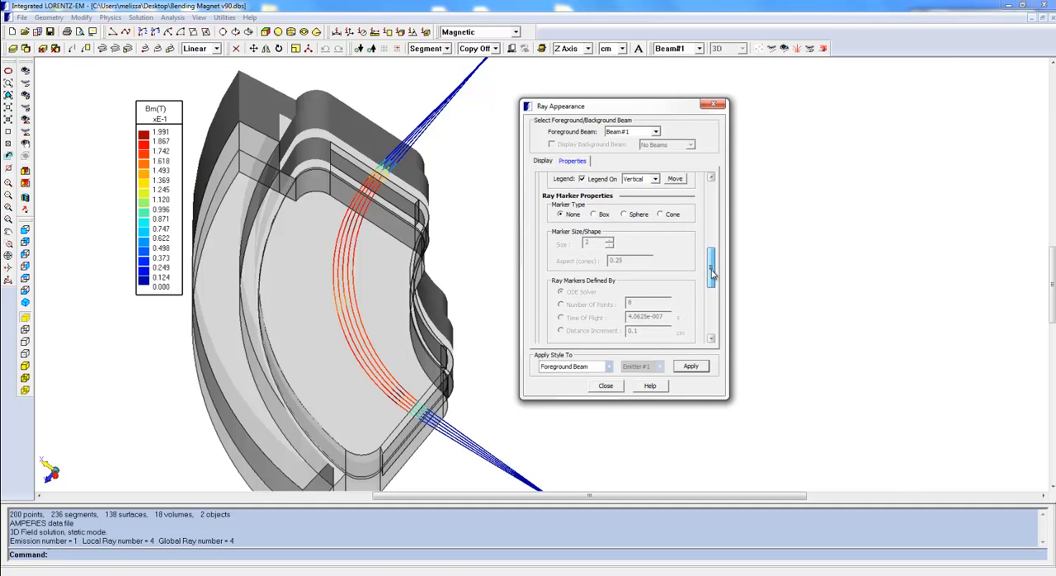
left_click(594, 215)
left_click(691, 367)
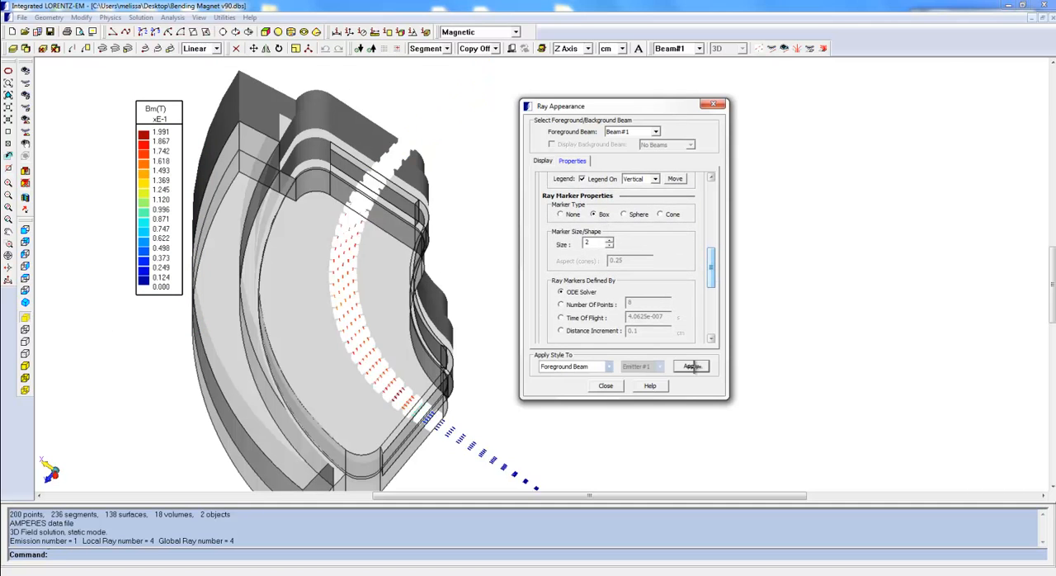
left_click(626, 215)
left_click(691, 366)
Change the ray markers to cones and set the marker size to 1
left_click(670, 216)
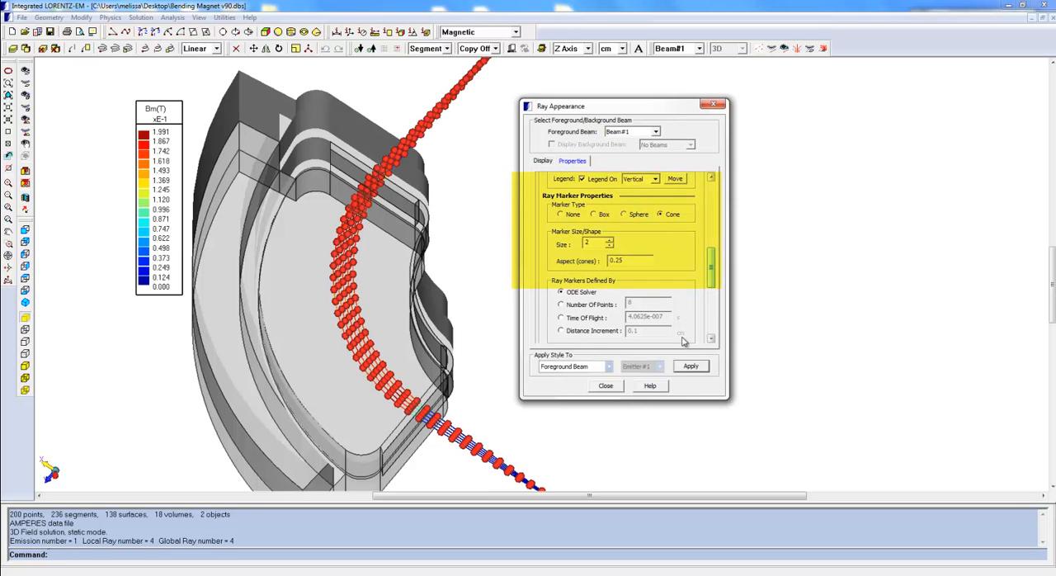
left_click(692, 368)
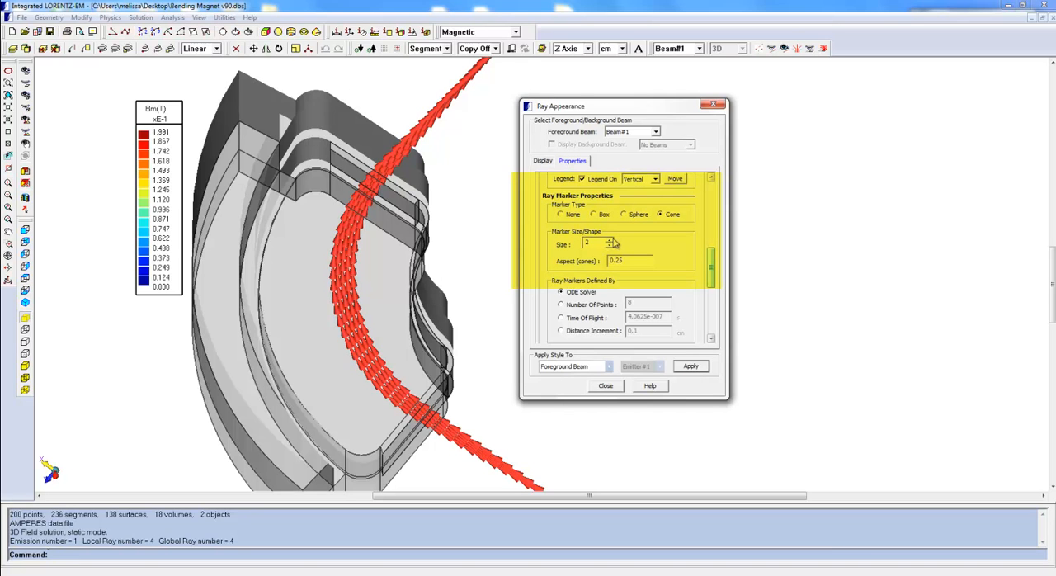
left_click(609, 246)
left_click(691, 366)
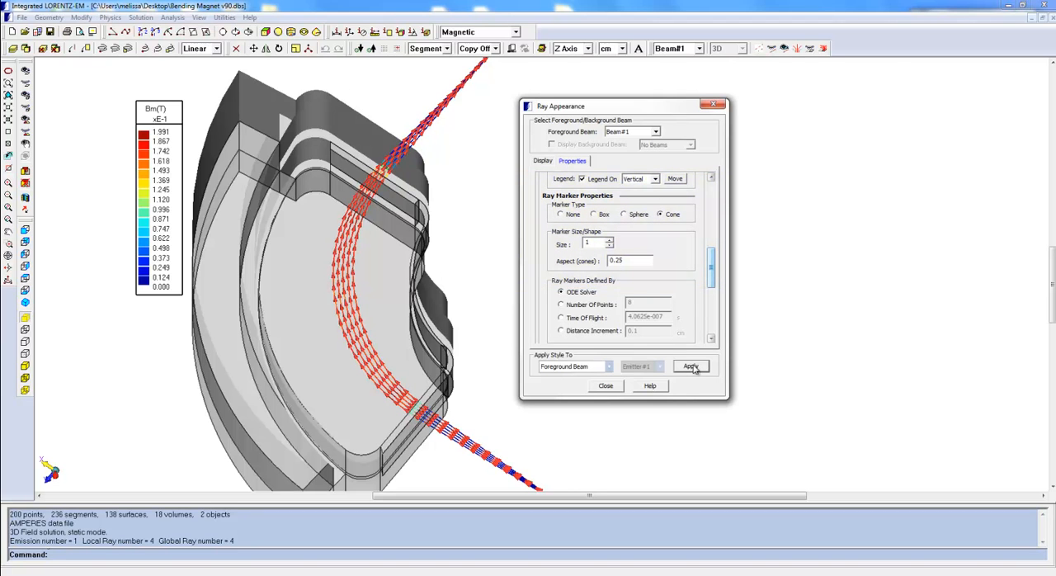
Define the ray markers by 8 points, then by a time of flight of 4.0625e-007 s
scroll(714, 282, "down", 2)
left_click(584, 282)
left_click(690, 366)
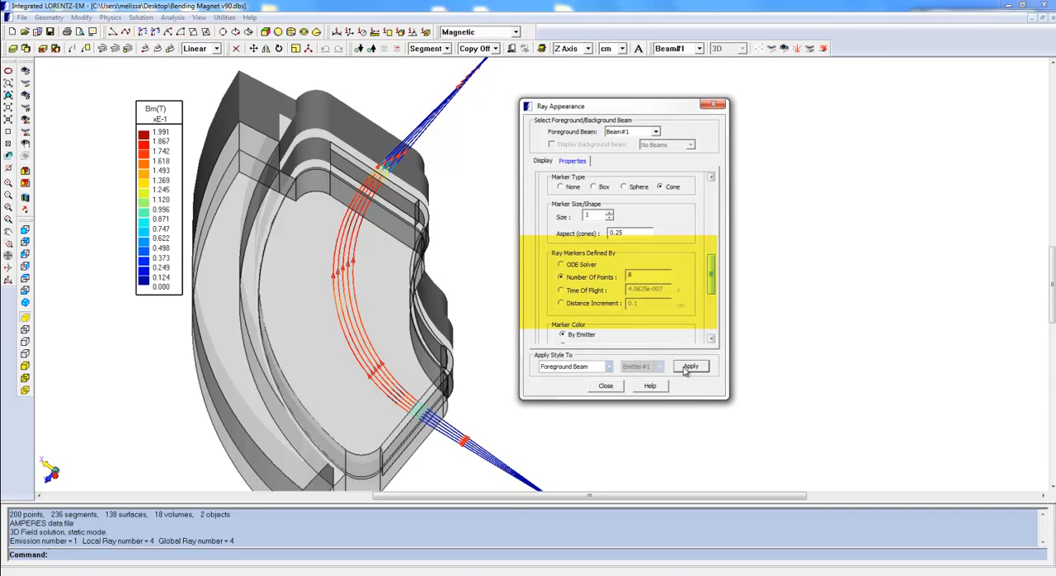
left_click(579, 290)
left_click(685, 368)
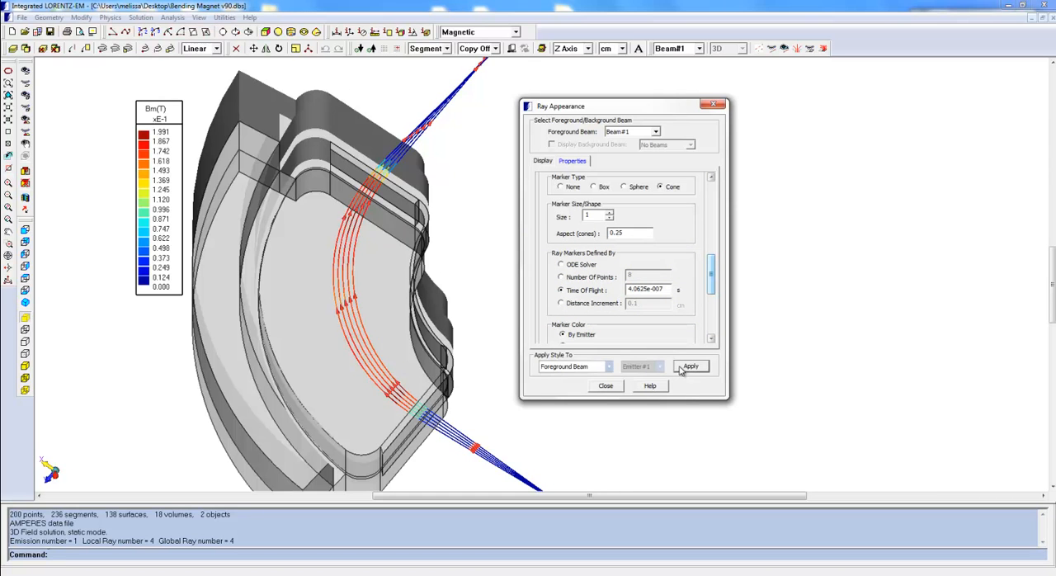
Color the ray markers by the particle property Velocity with the Magnitude component
left_click_drag(712, 279, 713, 303)
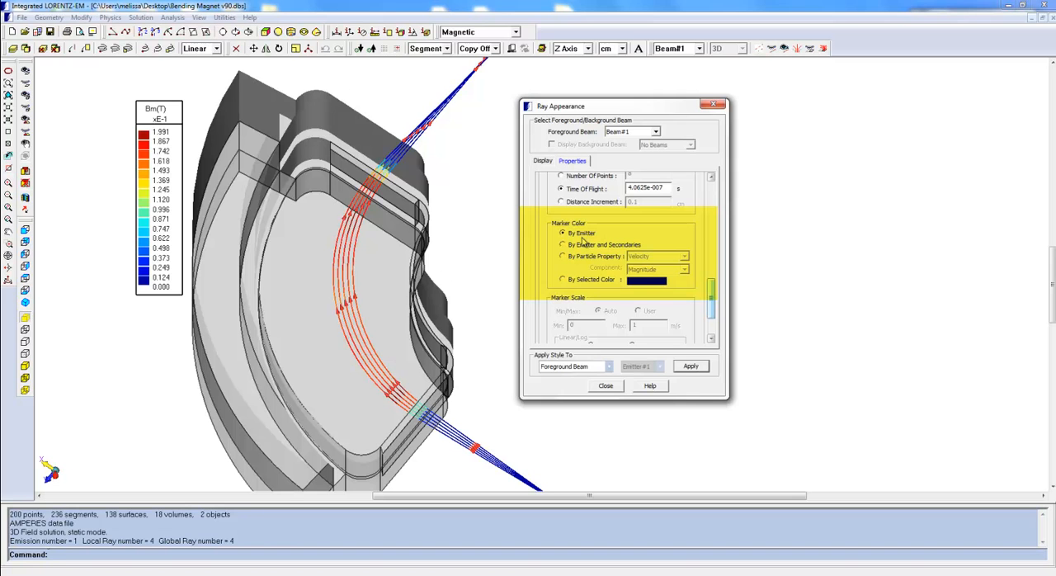
left_click(604, 256)
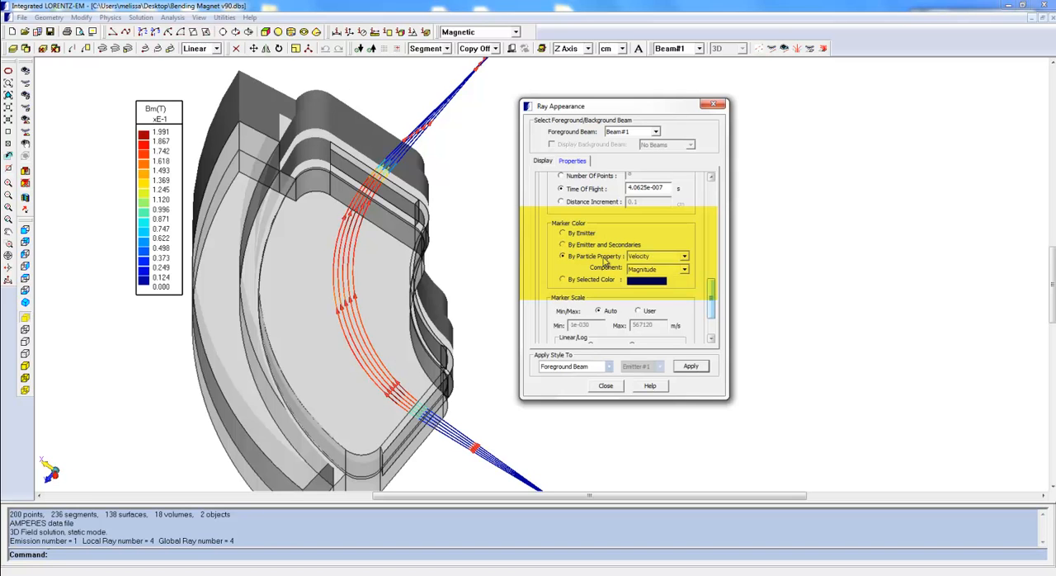
left_click(690, 366)
Color the markers by another particle property, then by B-Field
left_click(684, 256)
left_click(647, 326)
left_click(690, 369)
left_click(684, 255)
left_click(652, 315)
left_click(691, 365)
Try the selected color on the markers, then color them by B-Field again with 21 scale colors
left_click(582, 280)
left_click(690, 366)
left_click_drag(711, 310, 710, 326)
left_click(563, 193)
left_click(640, 300)
left_click(689, 365)
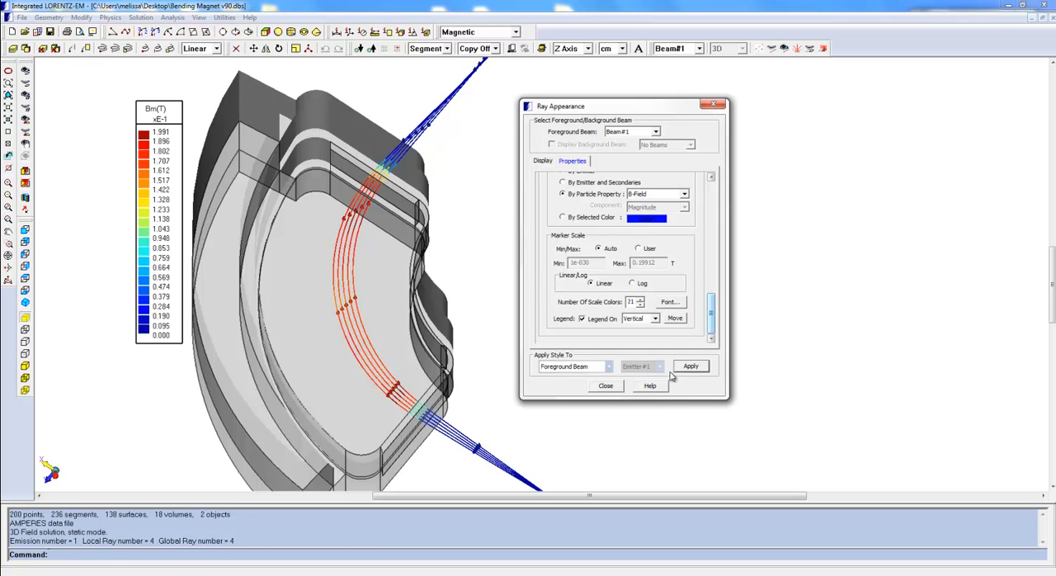
Switch the style target to Selected Ray(s) and give one ray blue markers by selected color
left_click(601, 369)
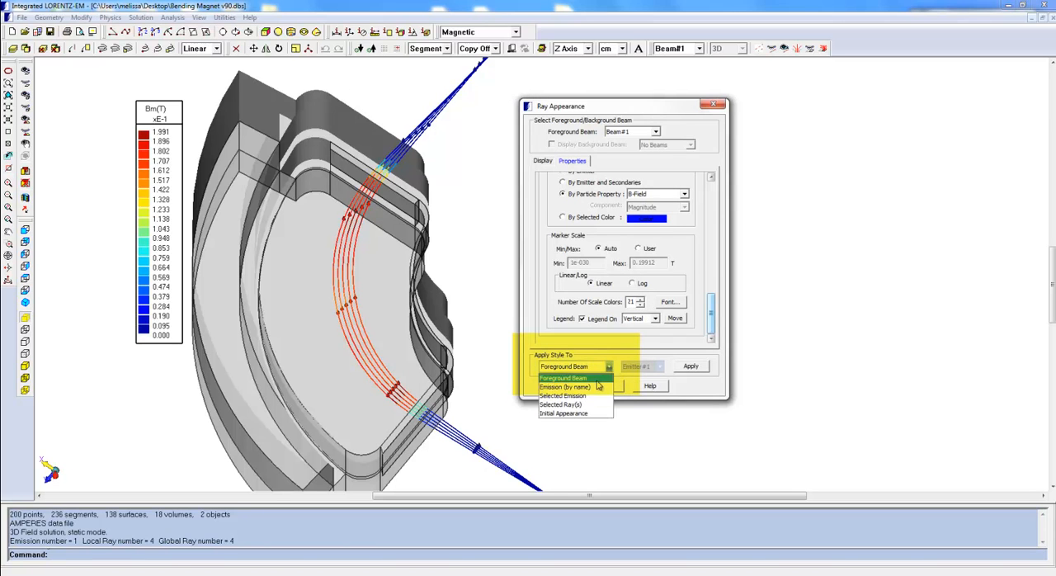
left_click(582, 404)
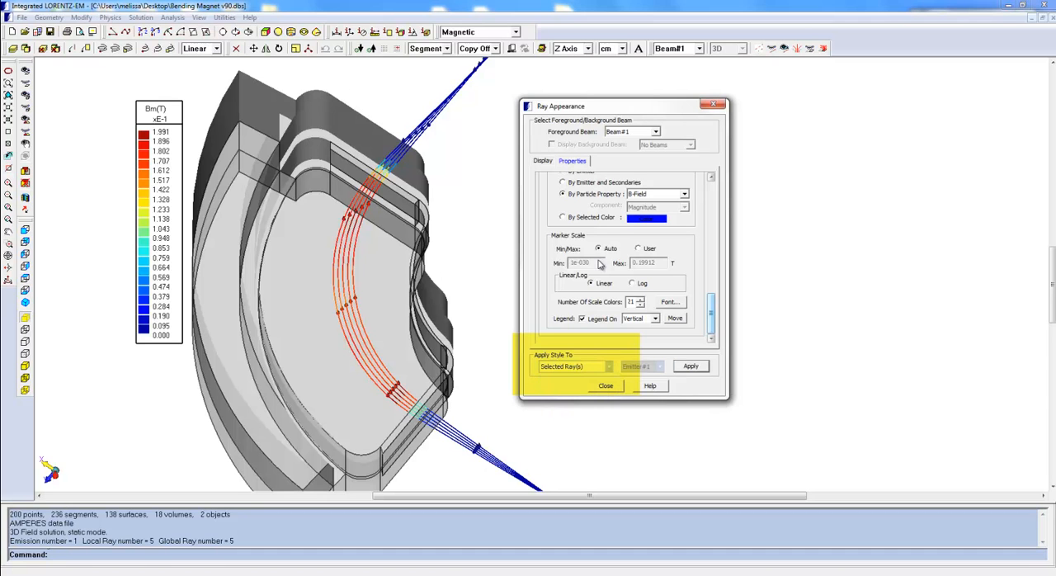
left_click(566, 218)
left_click_drag(716, 314, 697, 204)
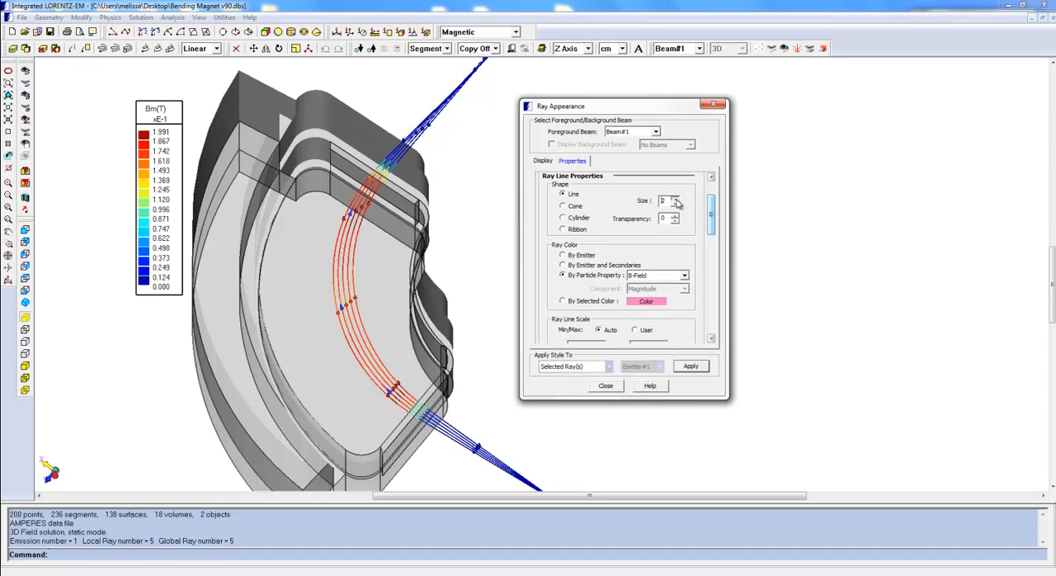
Apply a line size of 2 to the innermost ray of the bend
left_click(690, 365)
left_click(361, 322)
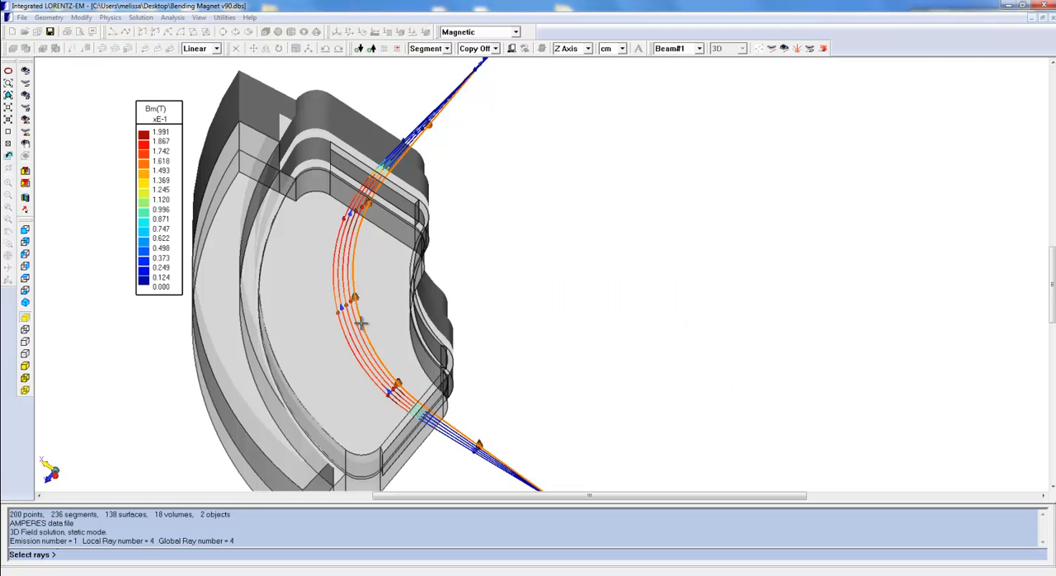
right_click(532, 276)
Color a middle ray of the bend with the selected pink color
left_click(580, 299)
left_click(683, 367)
left_click(353, 321)
right_click(478, 296)
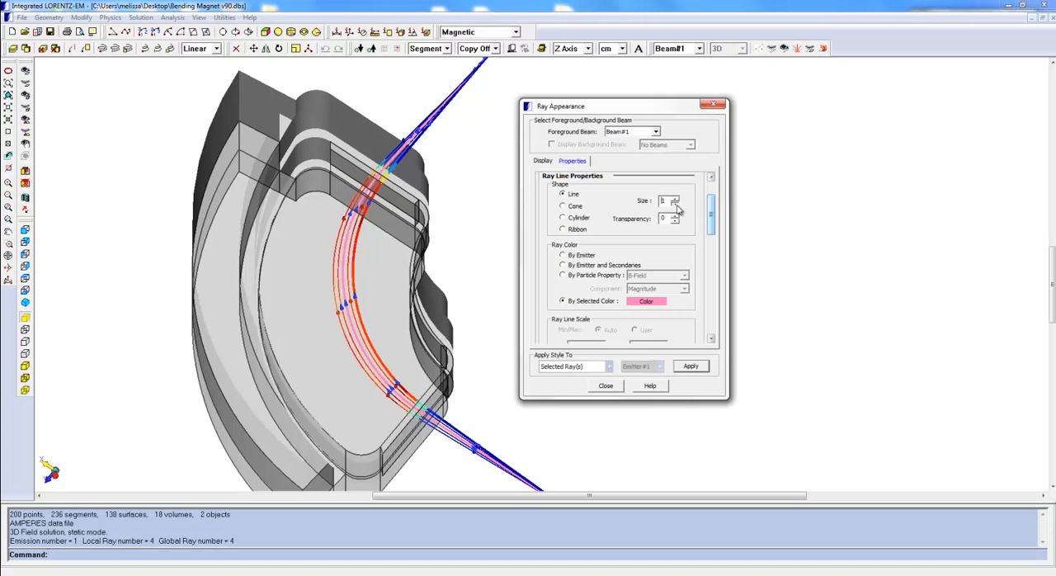
Change the selected ray color to brown (128, 64, 64) and apply it with line size 1 to the outermost ray
left_click(646, 300)
left_click(512, 216)
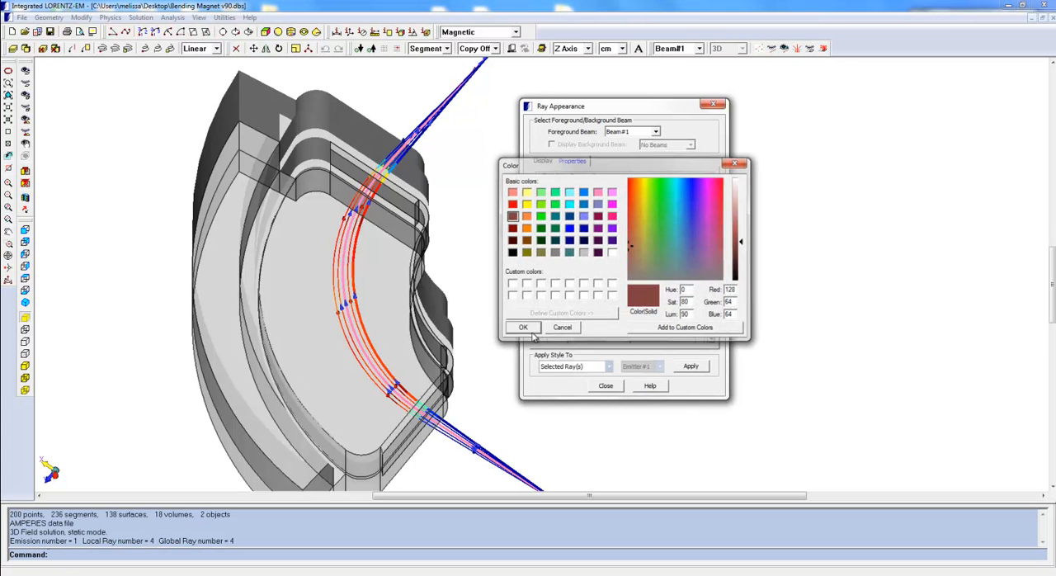
left_click(524, 326)
left_click(690, 366)
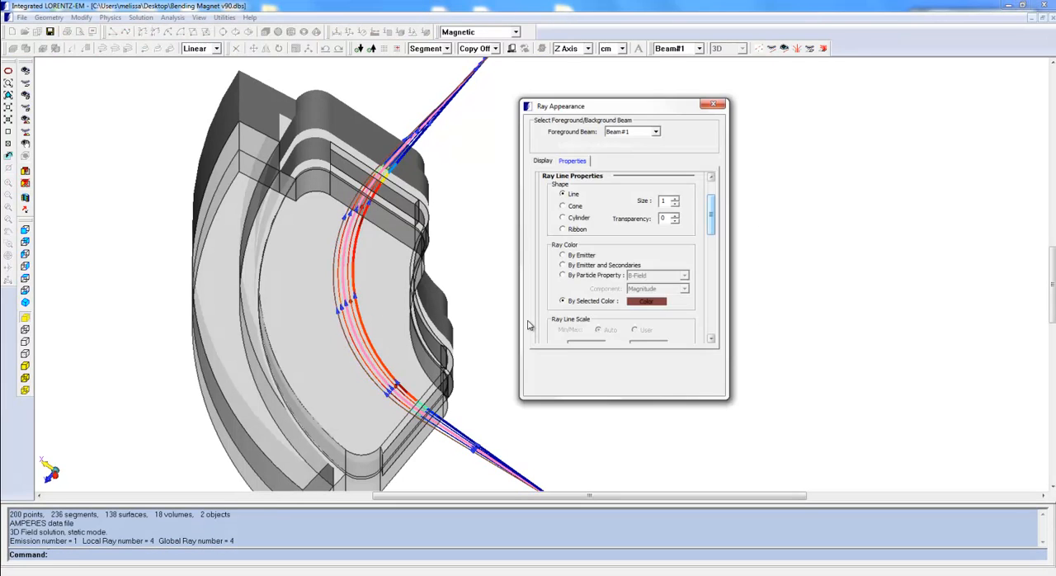
Color another selected ray by the particle property B-Field
left_click(588, 278)
left_click(691, 367)
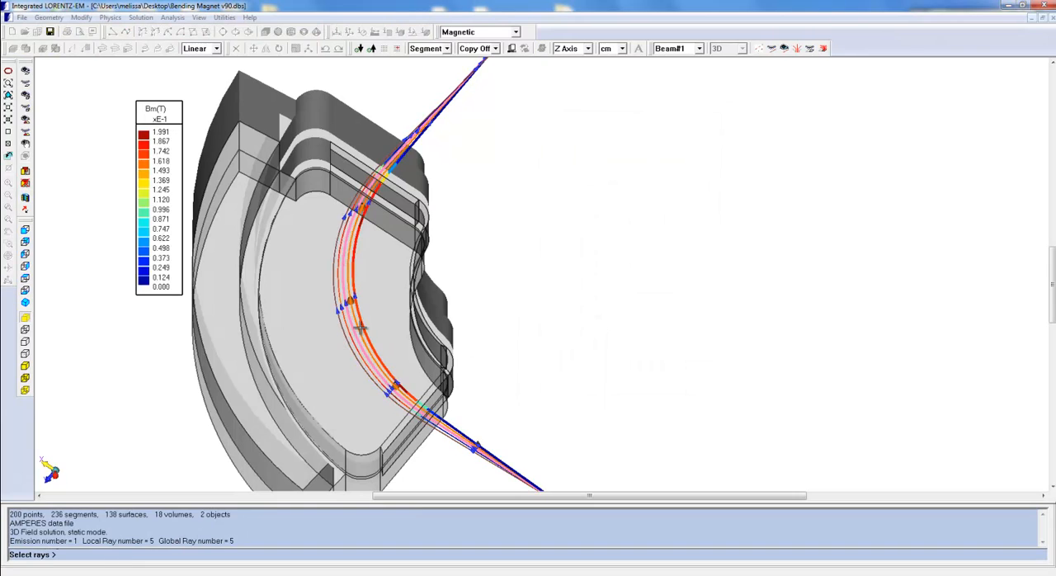